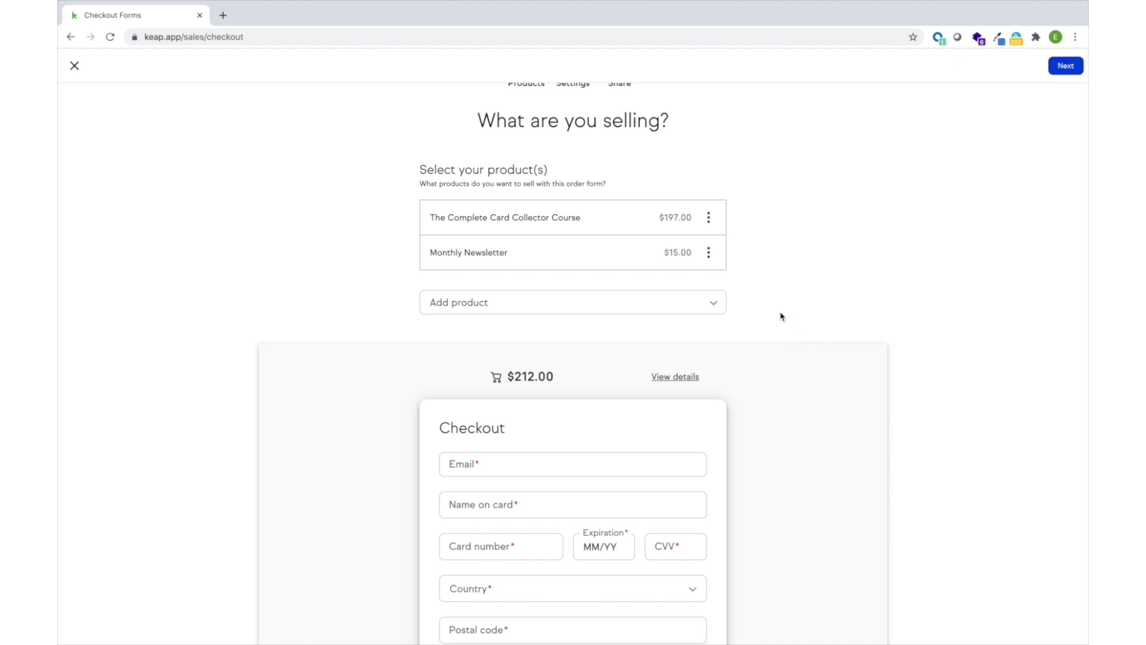
Step: Make the Monthly Newsletter a recurring charge and view the $212.00 checkout's order breakdown
scroll(781, 316, down, 1)
click(709, 231)
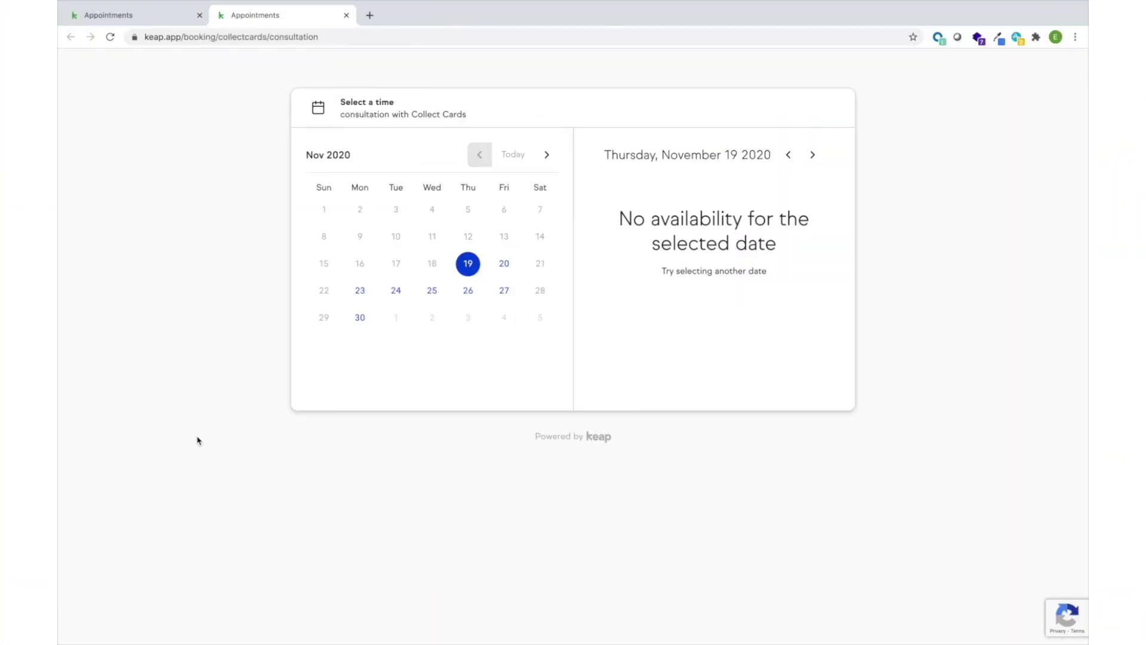
click(504, 264)
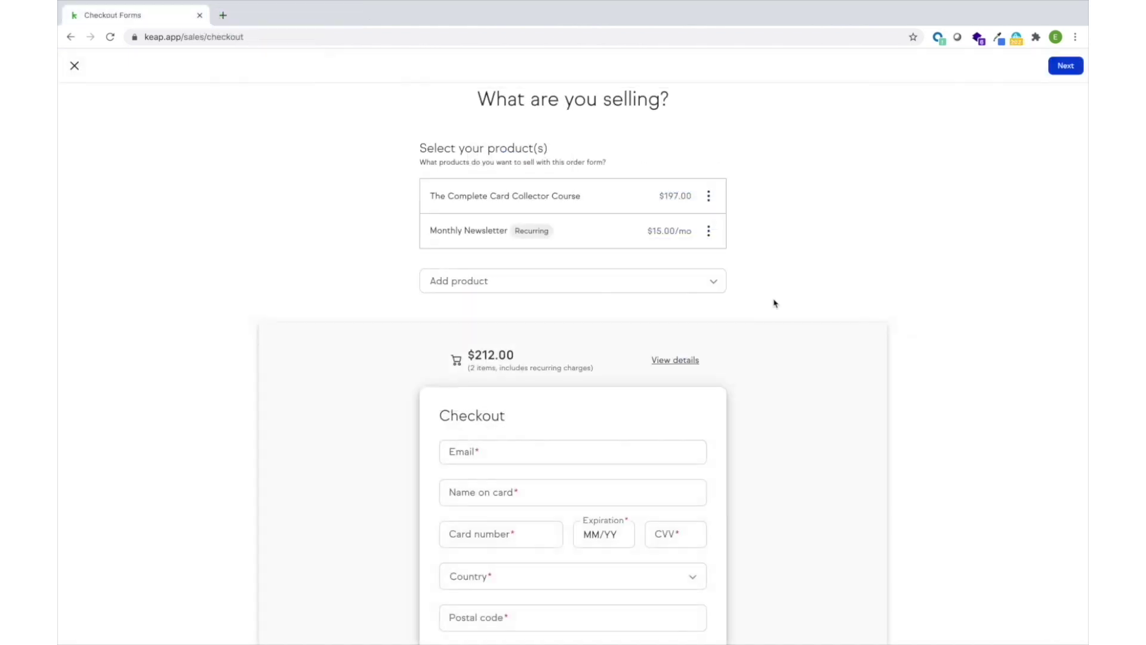
scroll(773, 303, down, 2)
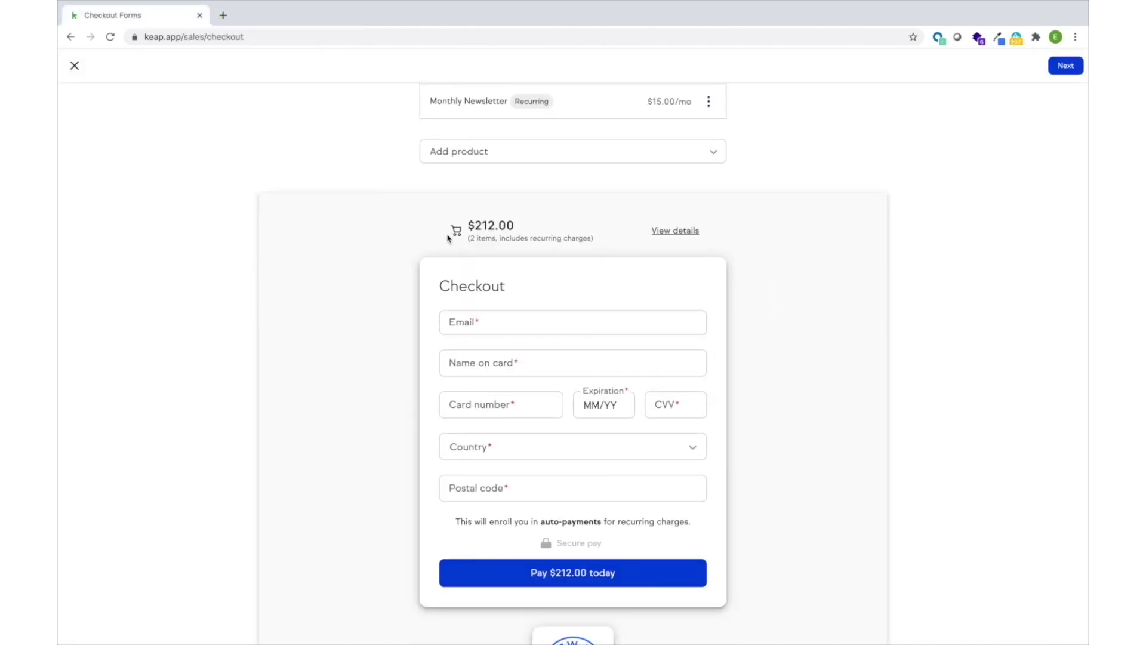
click(663, 237)
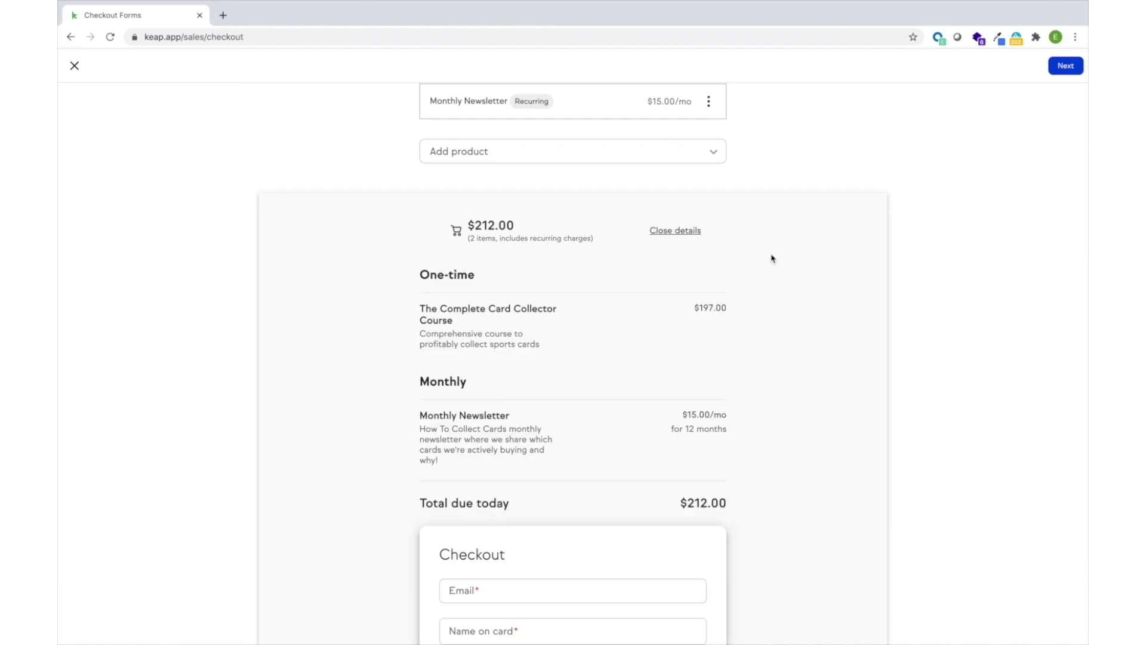
scroll(782, 261, down, 2)
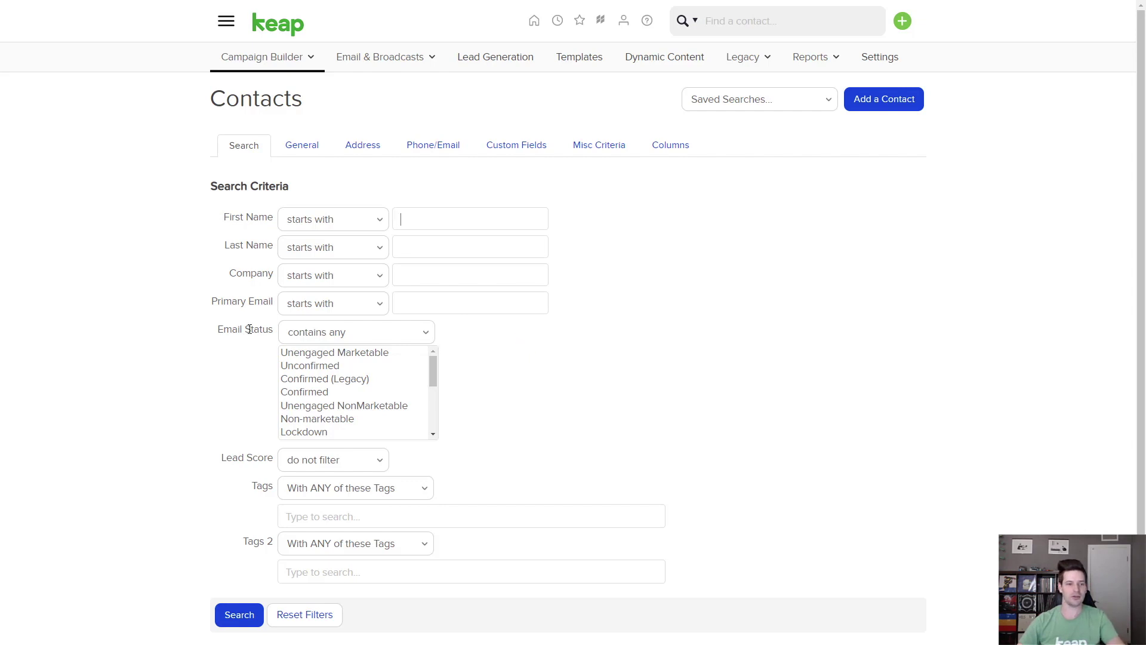
Step: Filter to Unengaged Marketable and Unengaged NonMarketable statuses with primary email containing 'infusion'
drag(219, 330, 274, 332)
click(293, 348)
click(392, 353)
ctrl+click(394, 408)
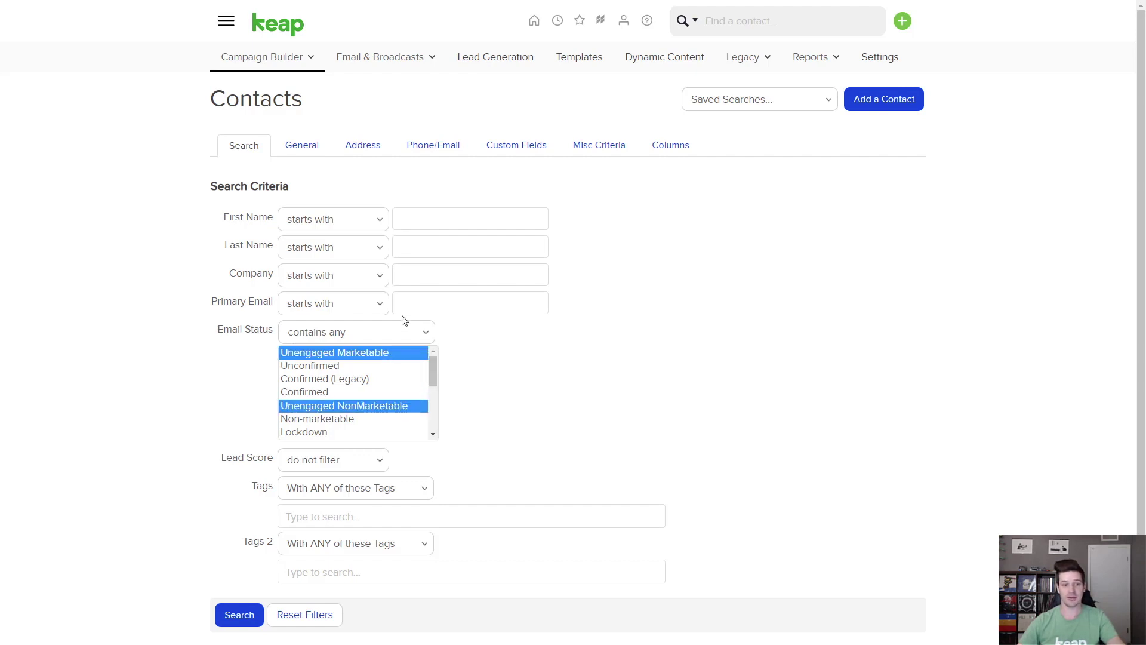
click(372, 303)
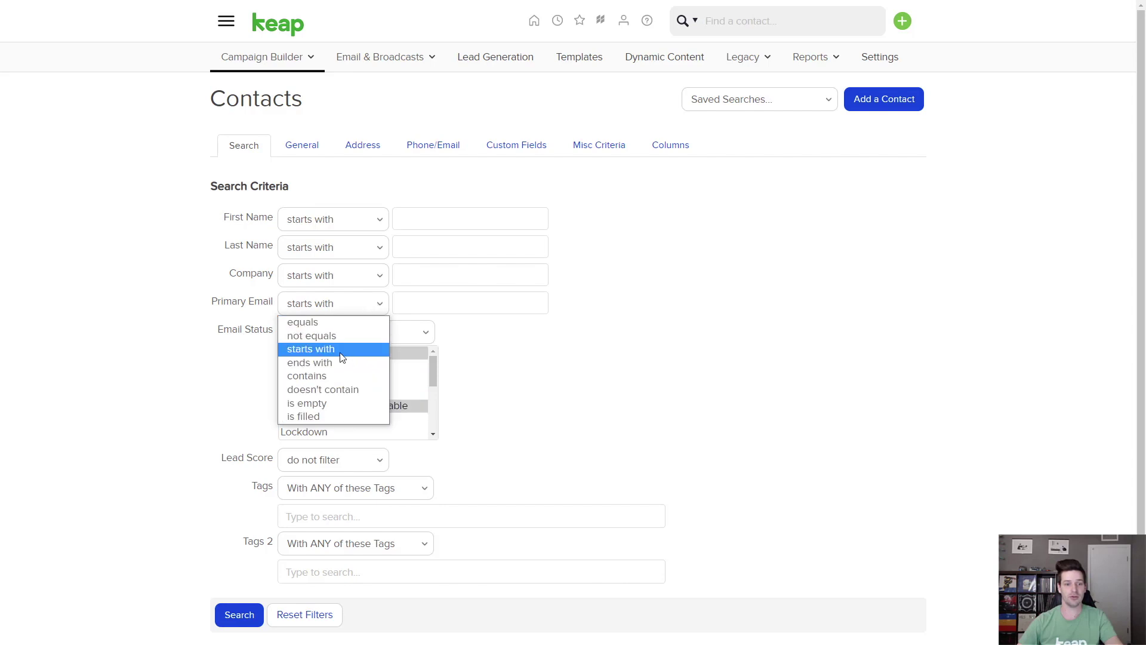
click(332, 379)
click(444, 307)
text(infusion)
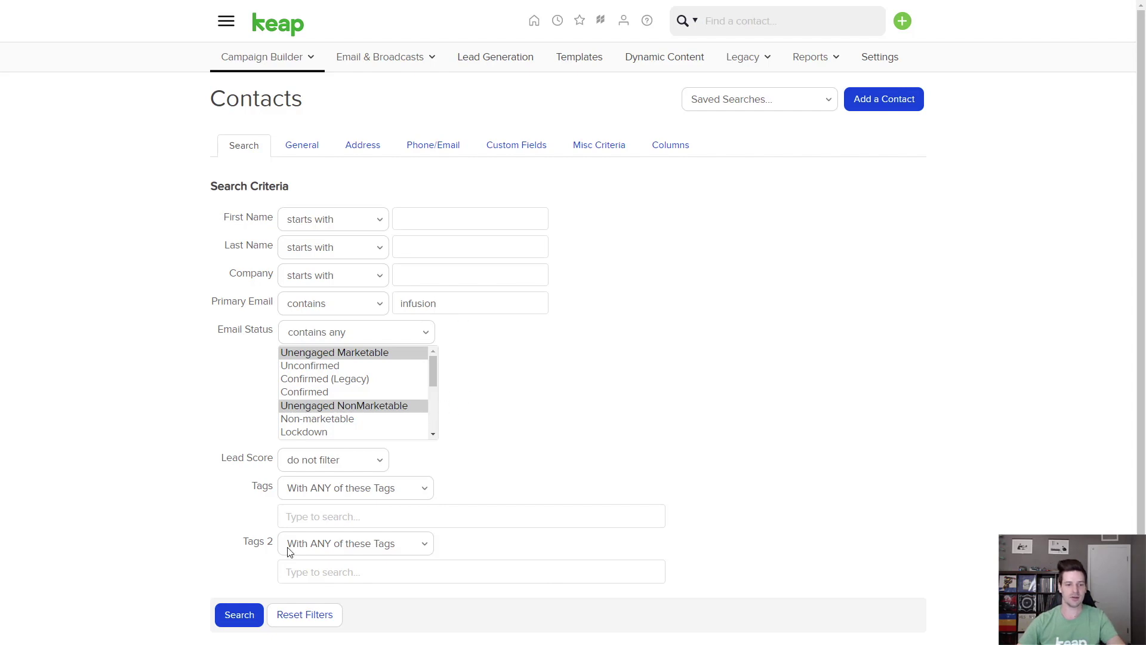
Step: Run the contact search, getting 24 results, and begin saving it
click(232, 621)
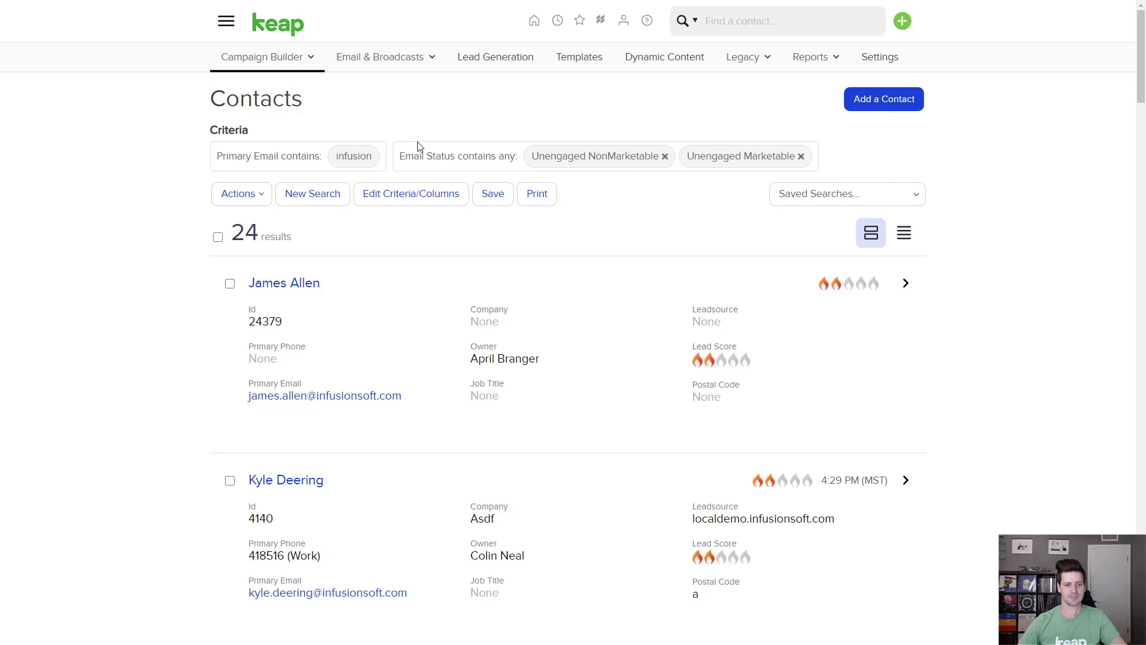
click(491, 197)
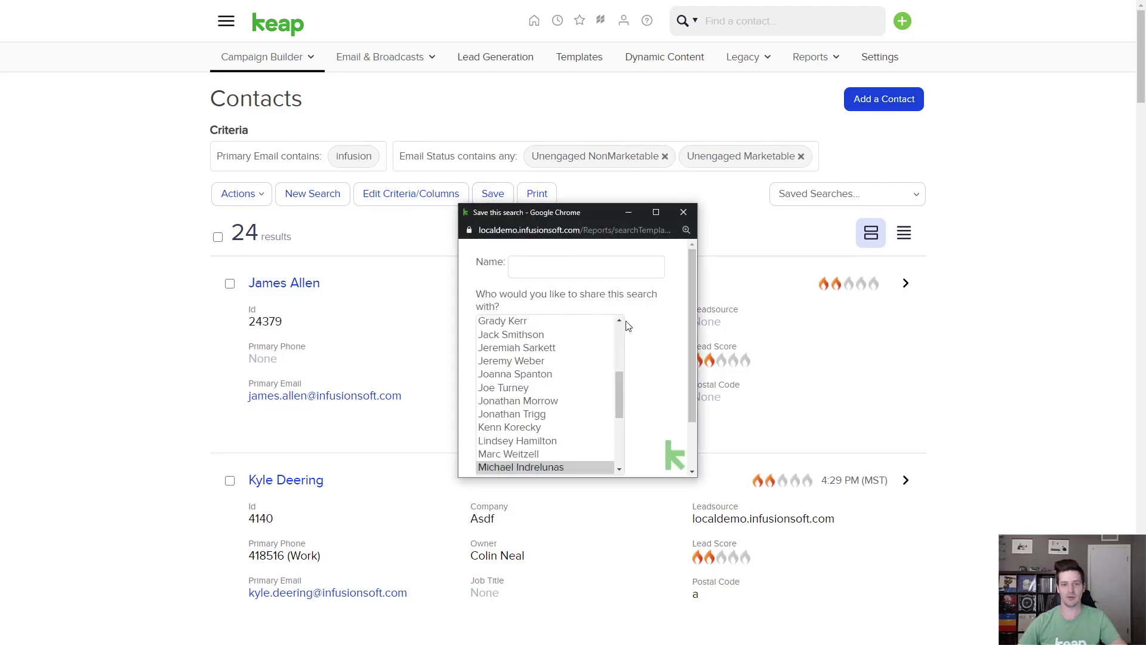
scroll(661, 313, down, 1)
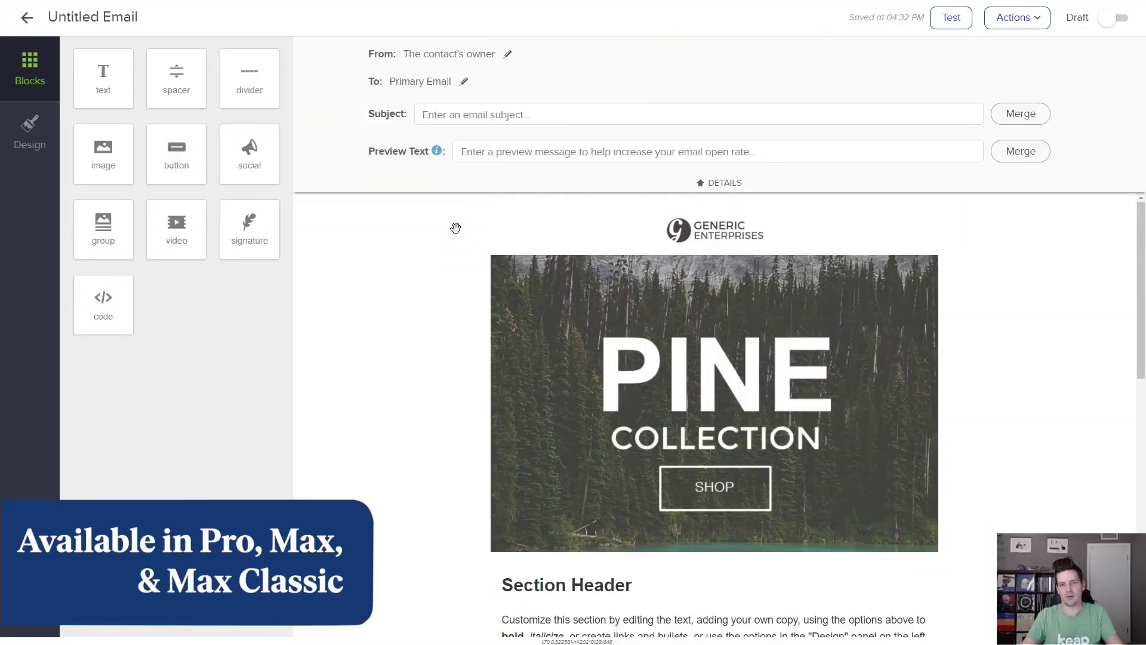
Step: Insert the Contact (Social) Facebook merge field into the email's preview text, searching 'face'
click(1032, 152)
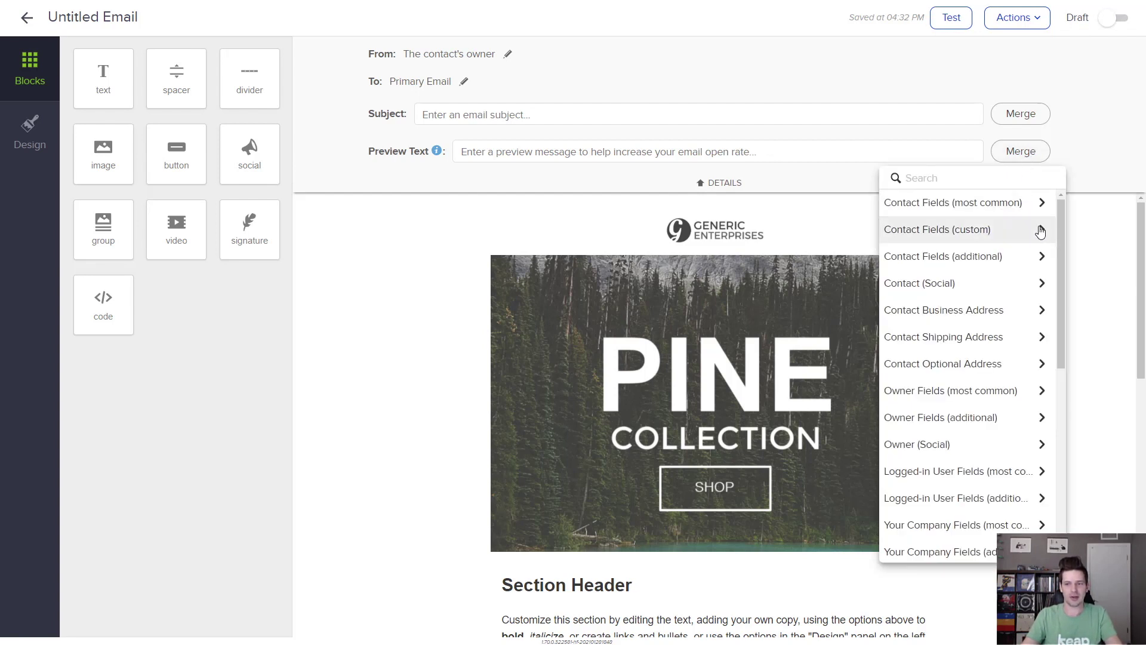
mouse_move(1061, 247)
mouse_down()
mouse_move(1074, 328)
mouse_move(1084, 295)
mouse_move(1061, 227)
mouse_up()
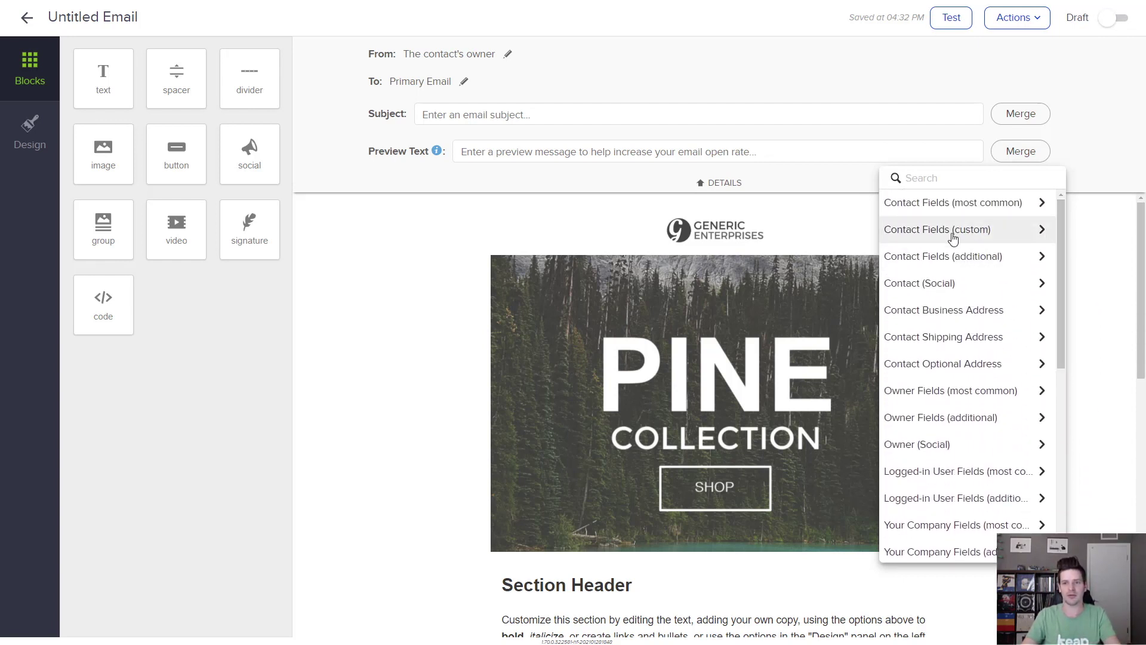
click(969, 187)
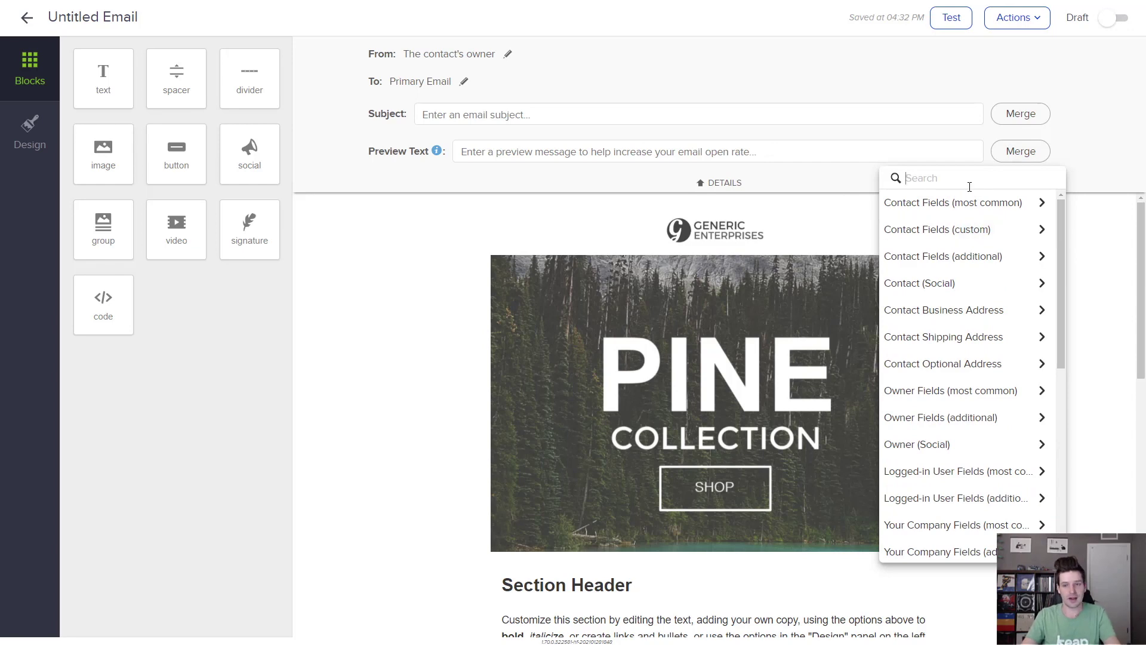
text(face)
click(913, 201)
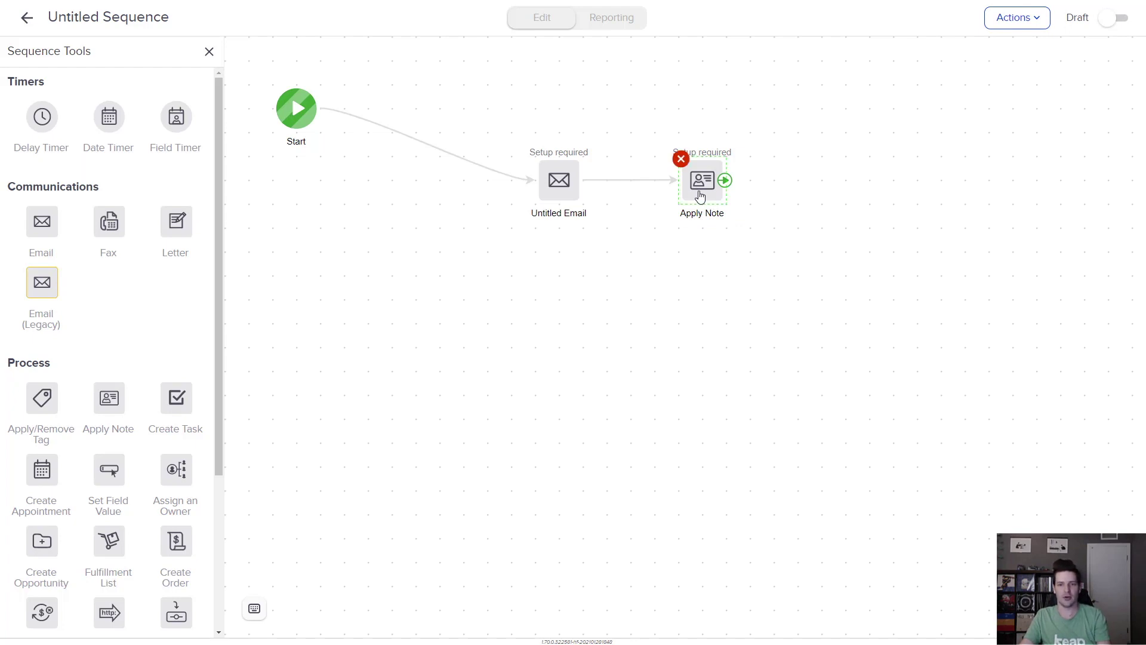
Step: Open the Apply Note step's settings and search its merge fields for 'lns'
double_click(700, 197)
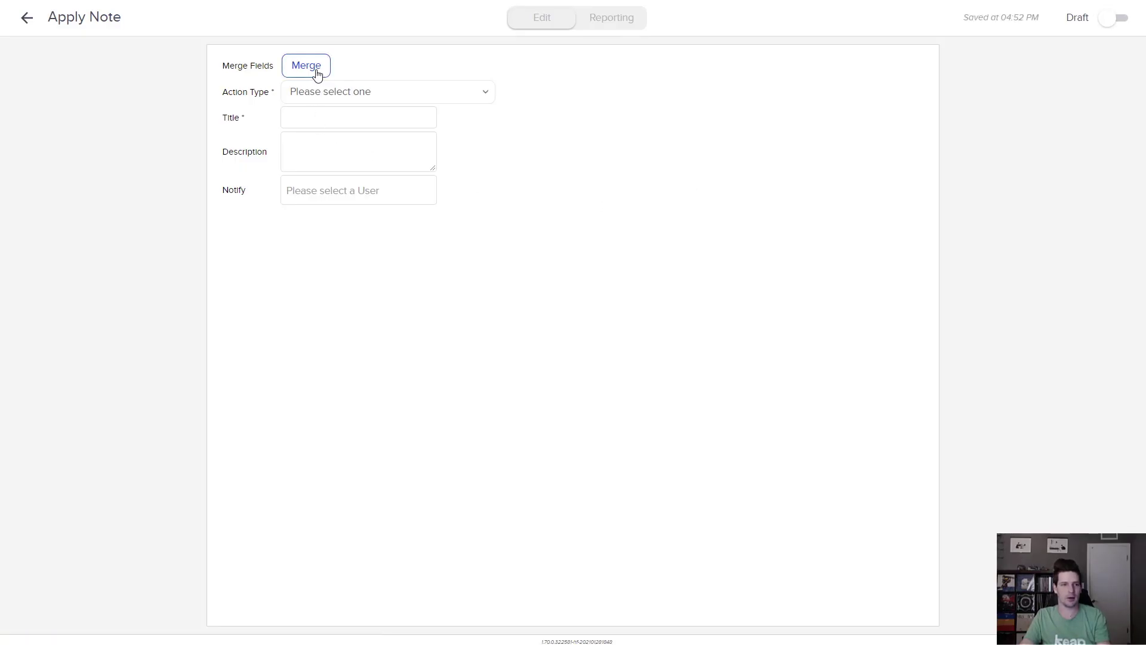
click(316, 75)
text(l)
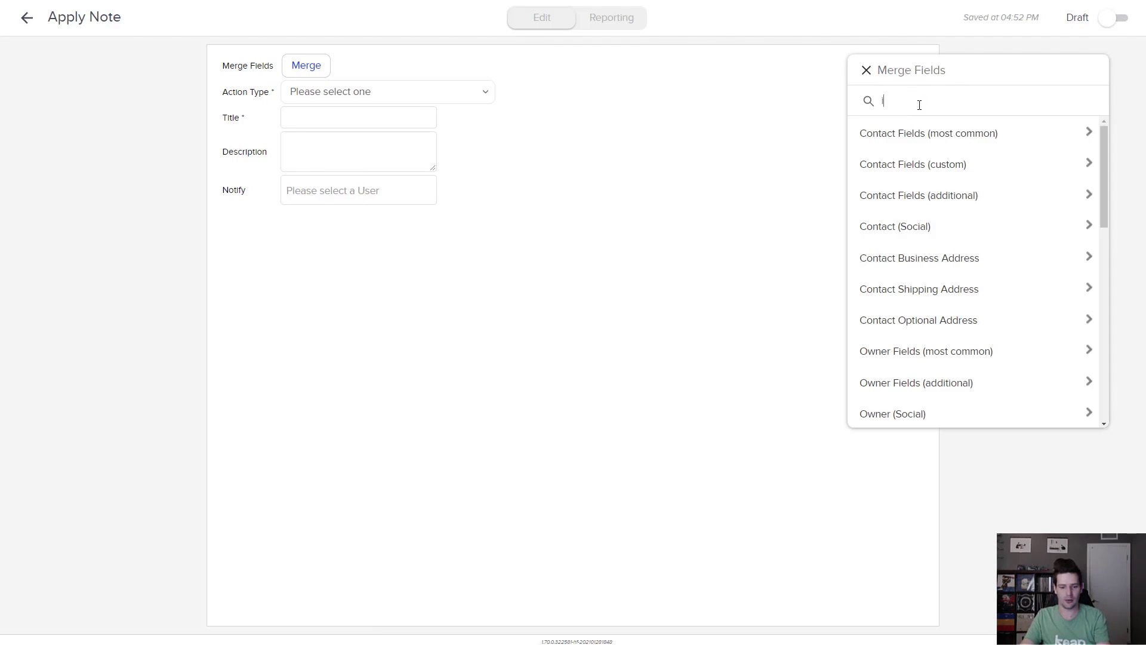
text(ns)
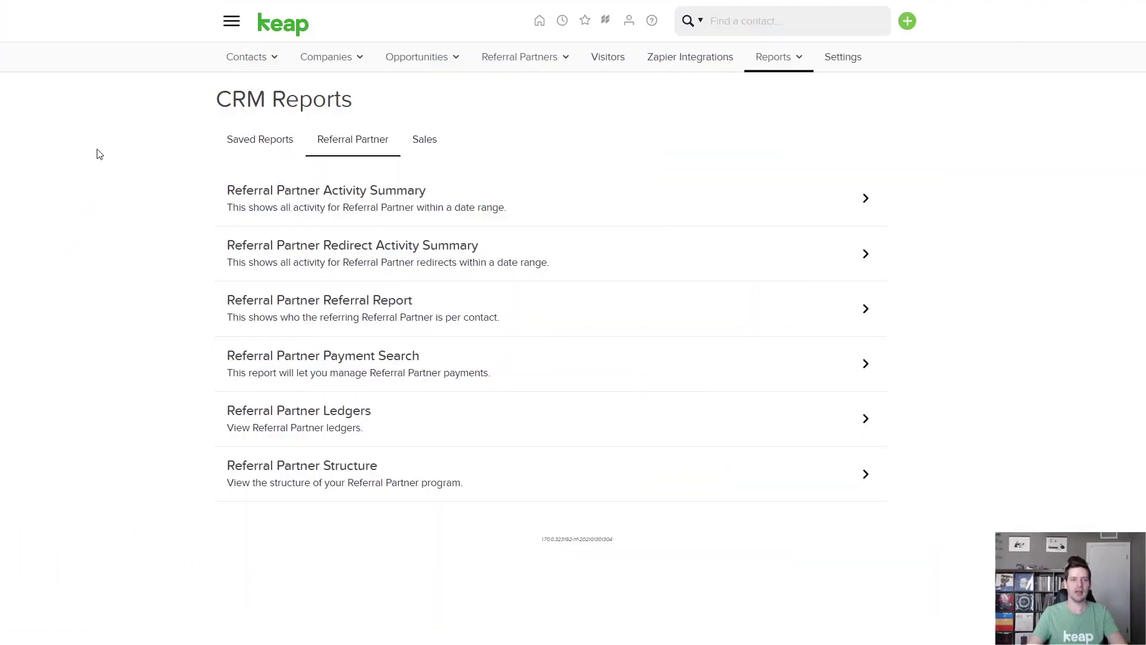
Step: Browse saved reports, selecting and then deselecting Sales Revenue Forecast and April Stages In
click(233, 149)
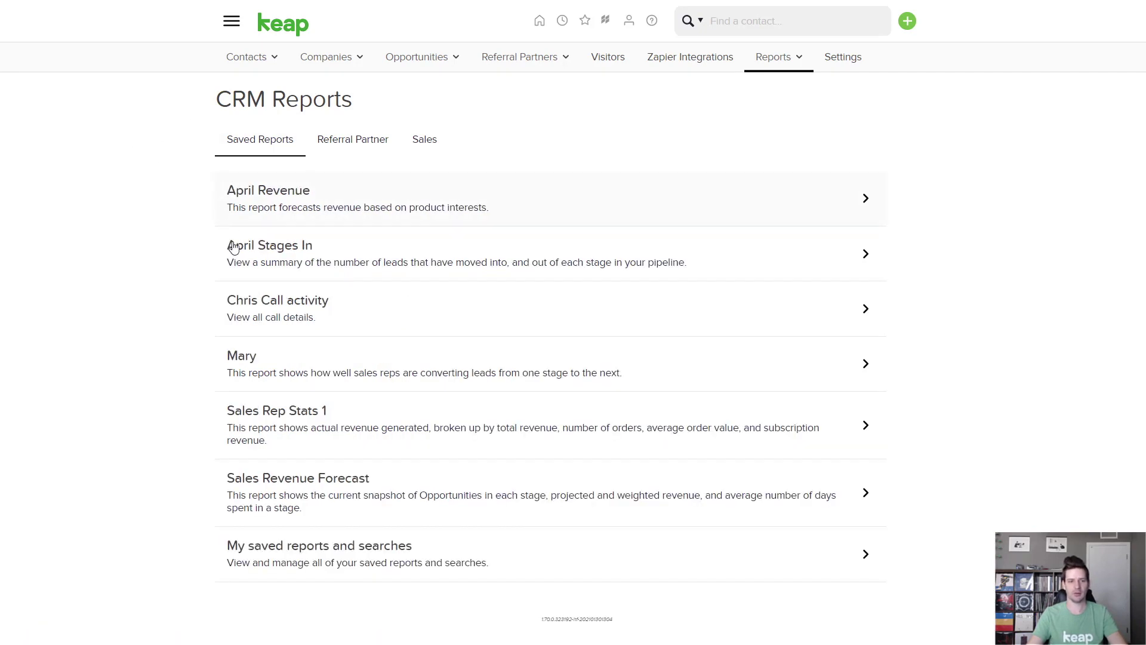
click(264, 570)
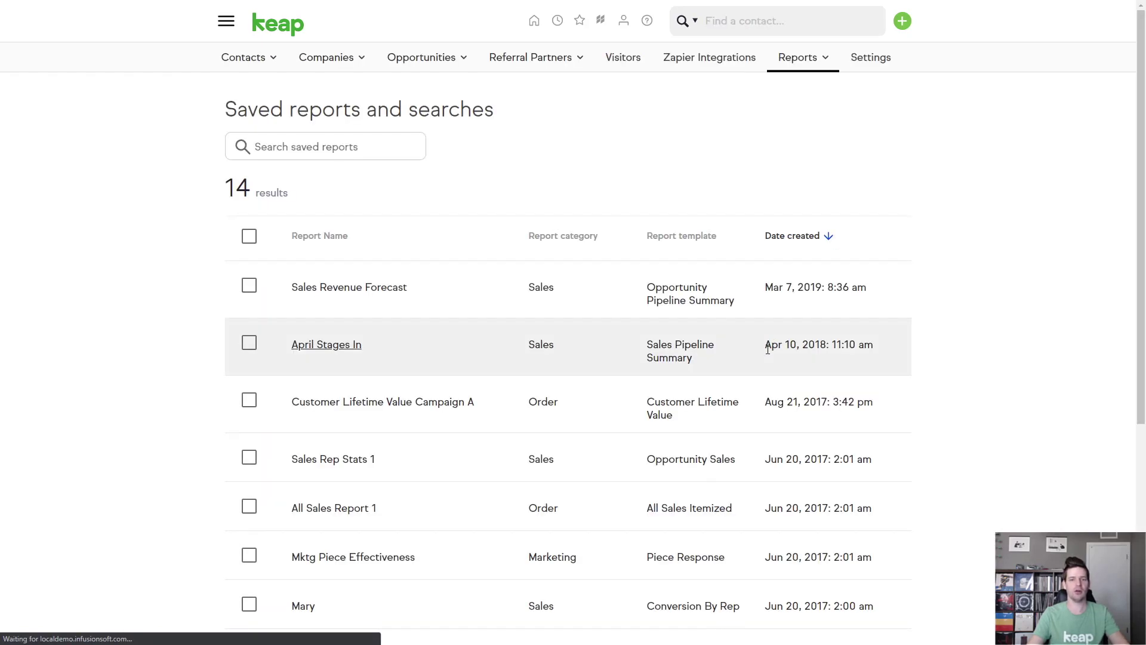
click(249, 287)
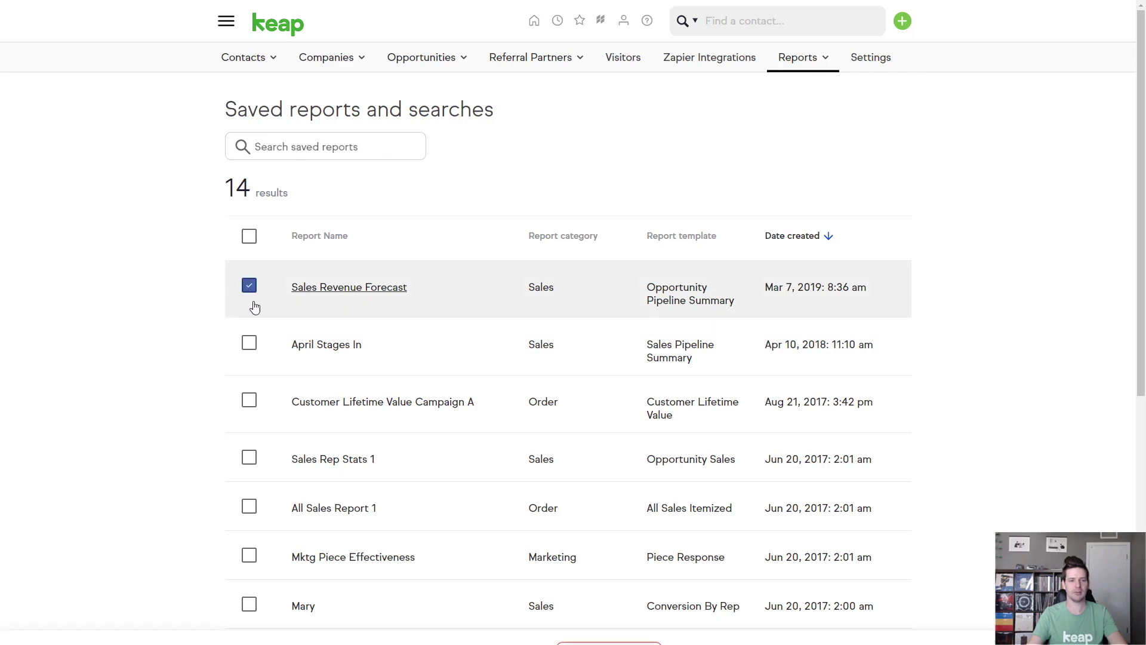
click(248, 343)
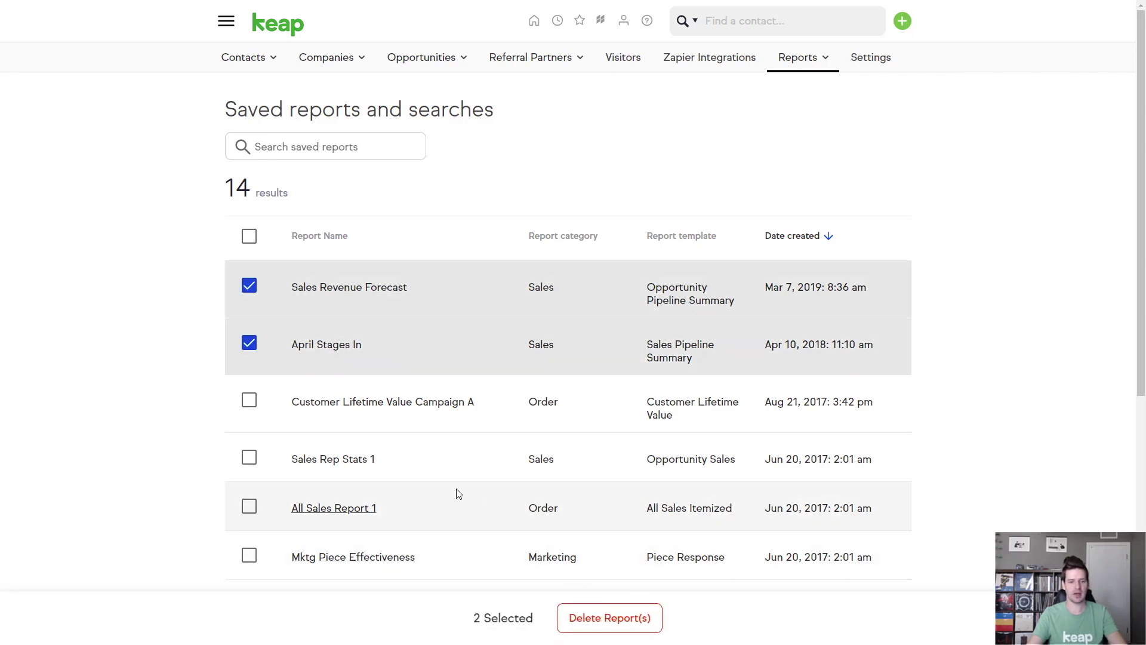
click(249, 342)
click(249, 285)
scroll(400, 351, down, 3)
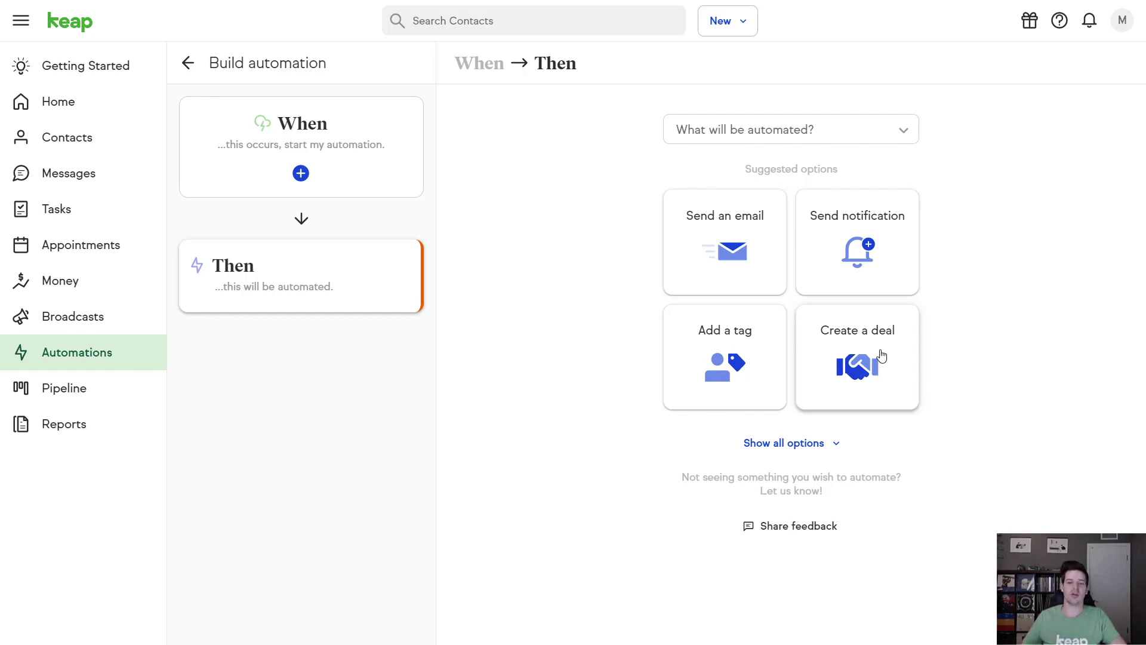
Step: Set the Then action to Create a deal in the Pipeline's New stage
click(869, 341)
click(661, 145)
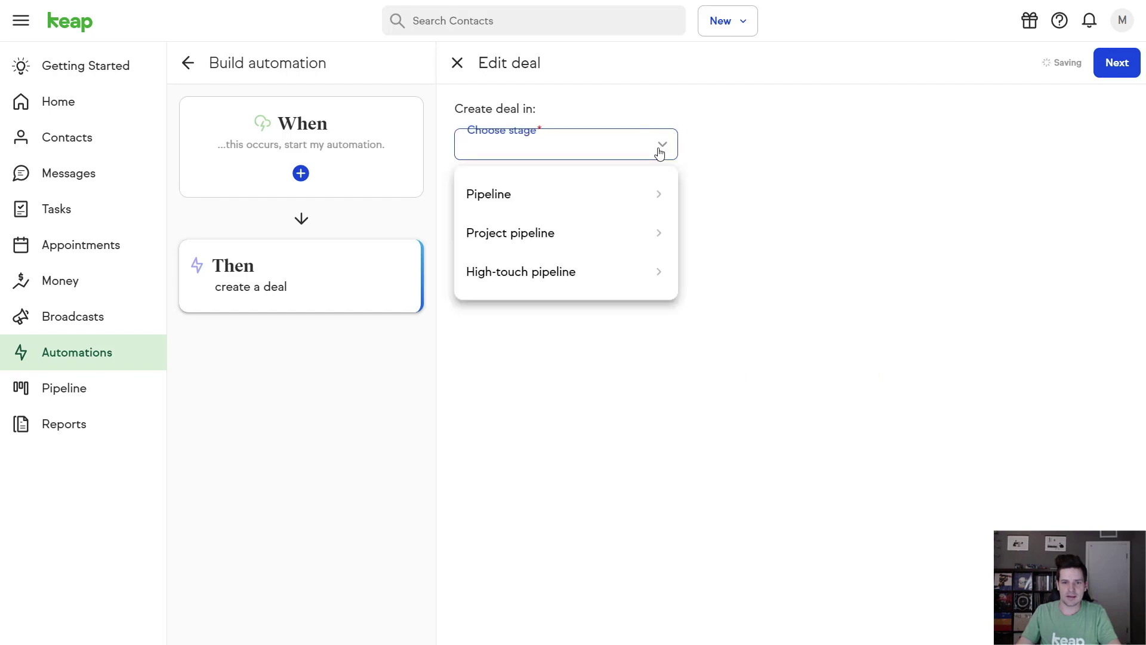
click(611, 195)
click(573, 235)
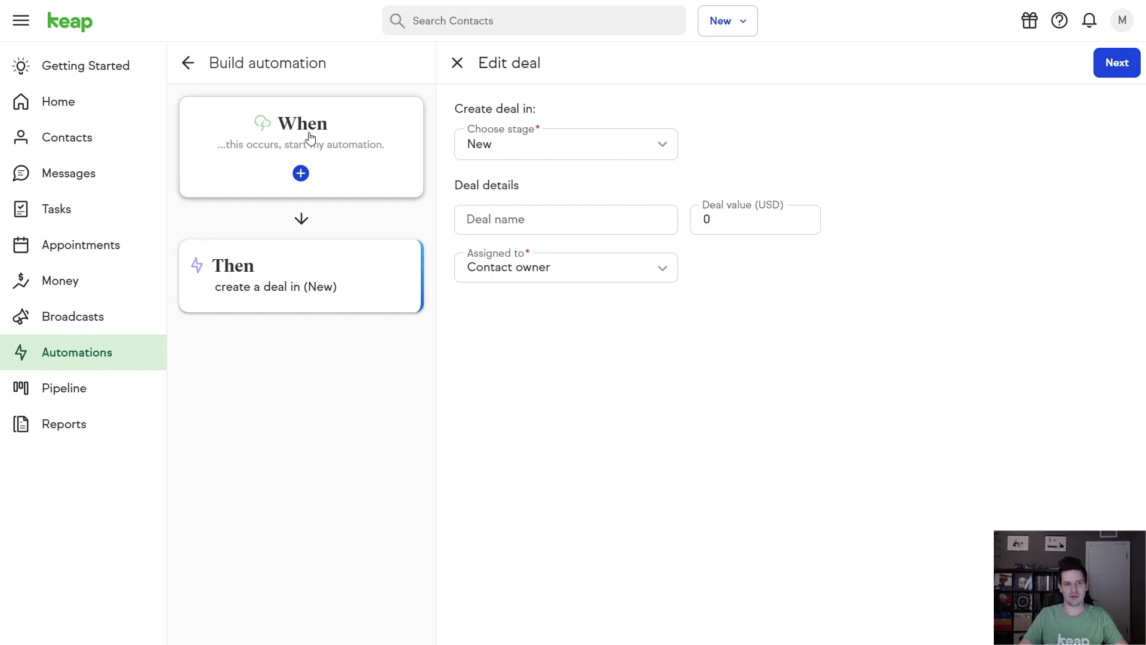
Step: Set the automation trigger to Invoice is sent
click(310, 137)
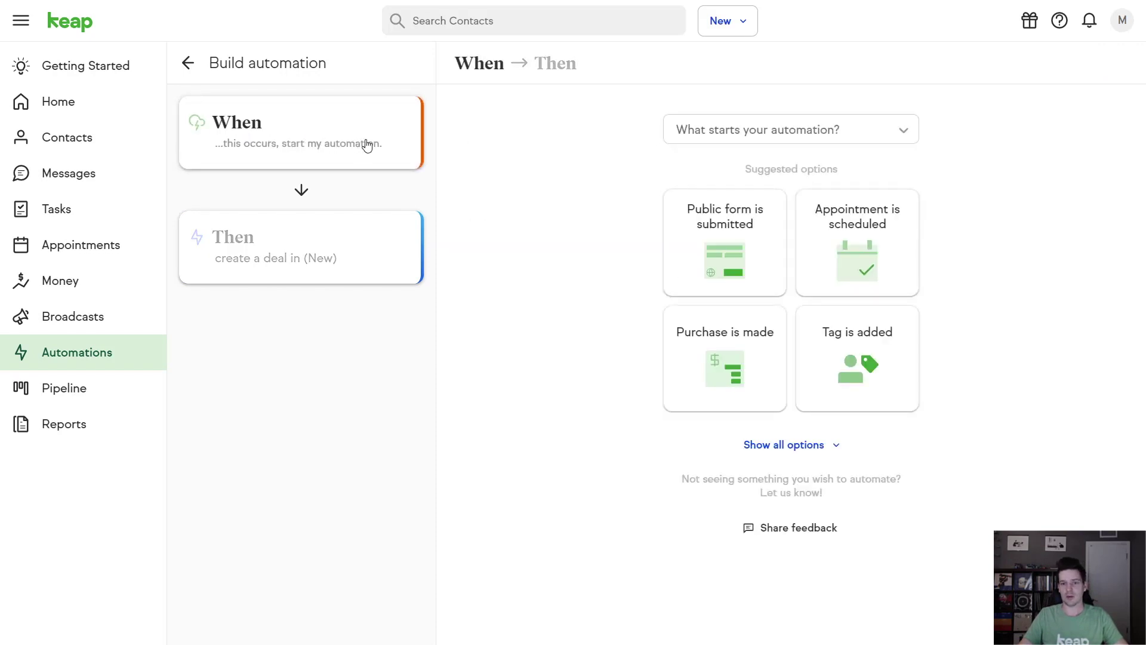
click(823, 446)
scroll(951, 406, down, 1)
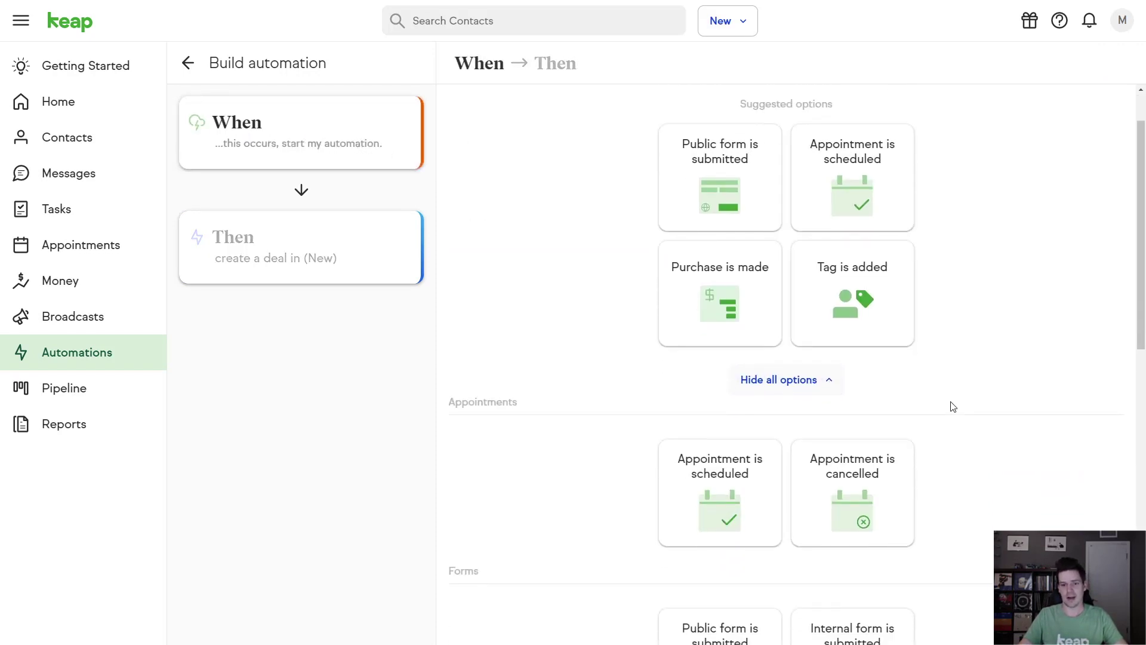
scroll(949, 405, down, 4)
scroll(946, 404, down, 3)
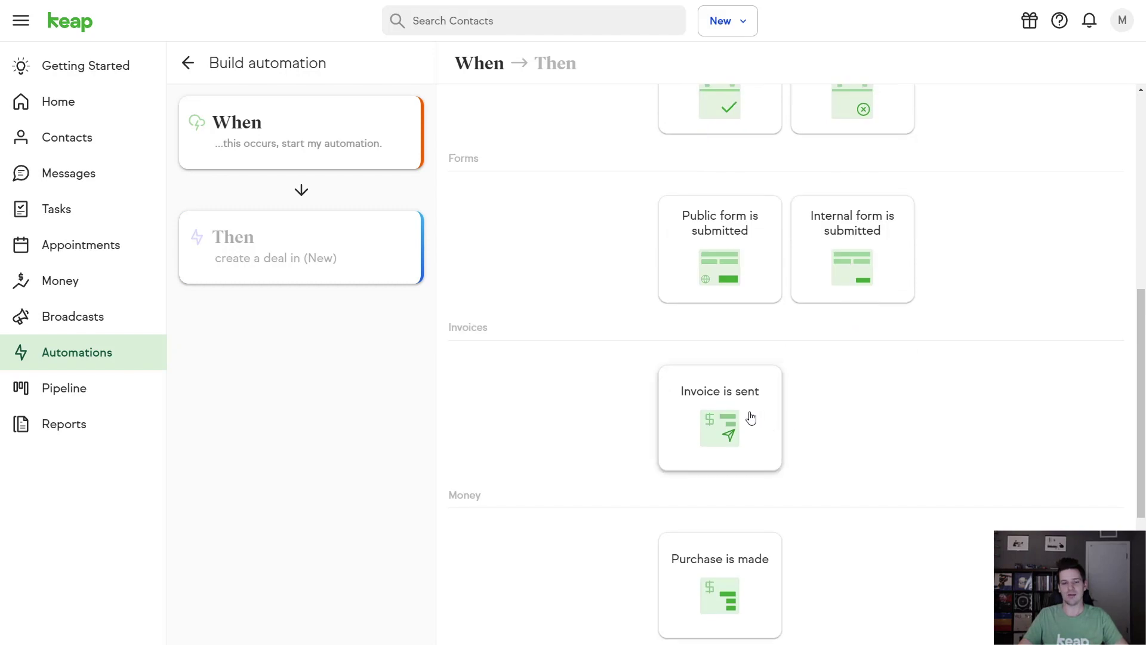
click(747, 417)
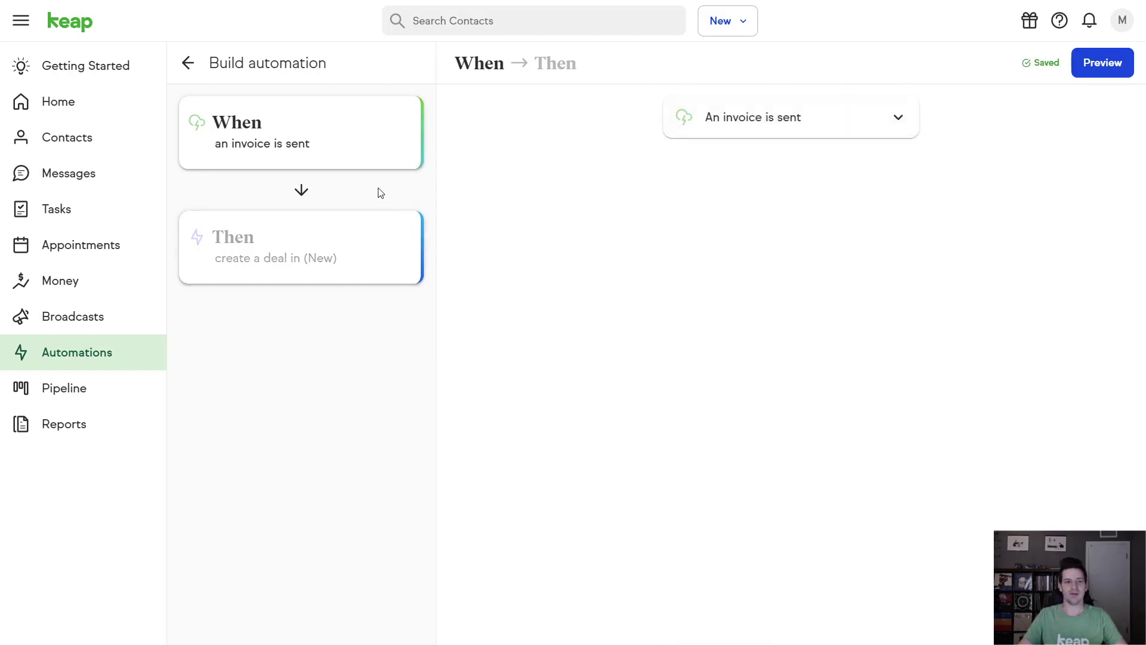
Step: Add a delayed Send an email step using the Google Reviews request template
click(346, 256)
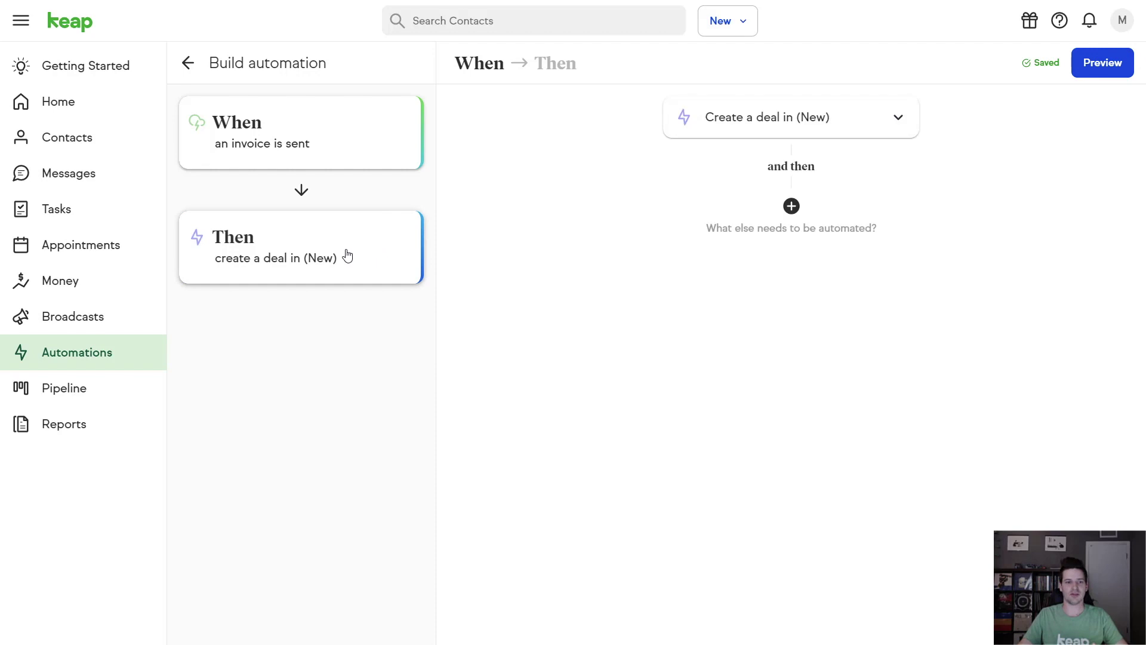
click(792, 208)
click(765, 315)
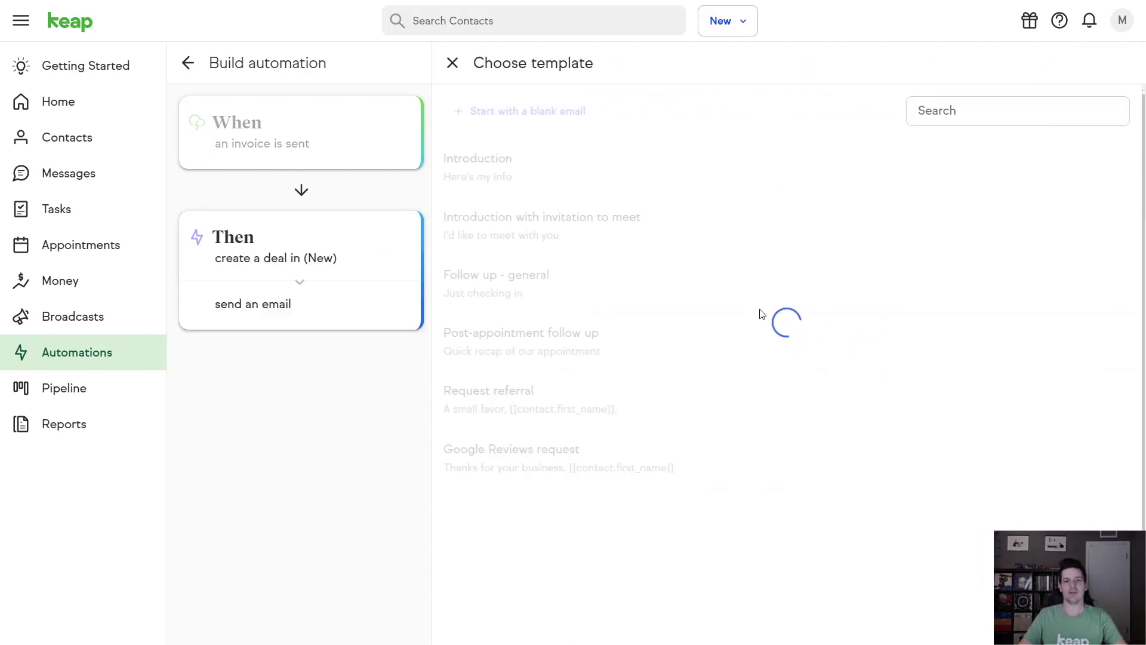
click(565, 466)
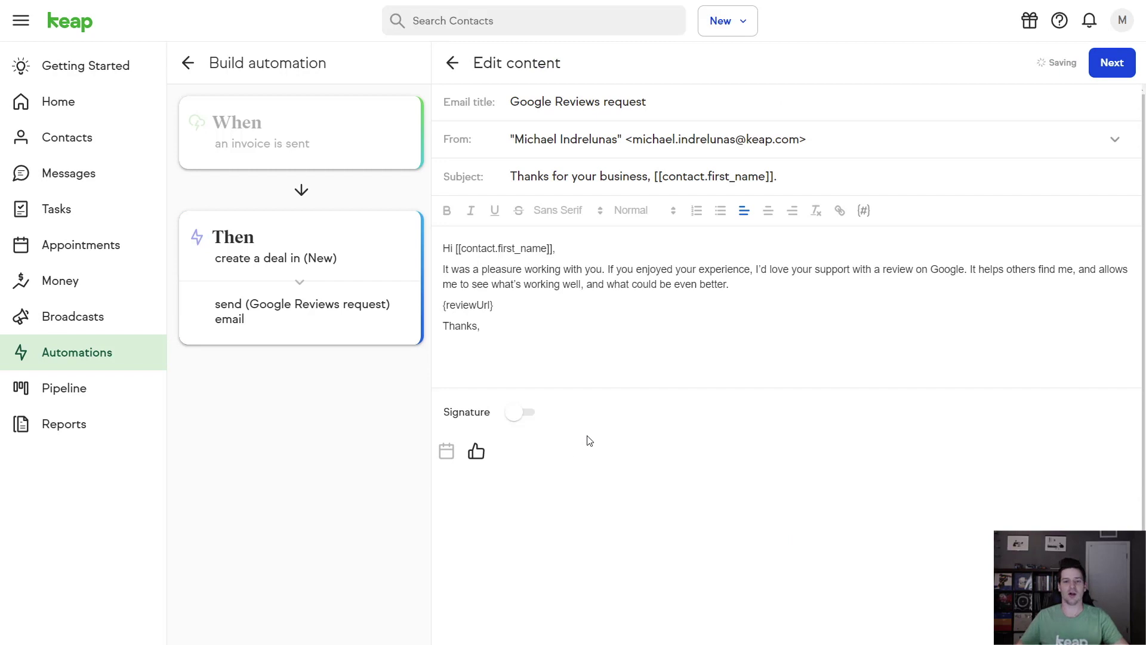
click(1121, 69)
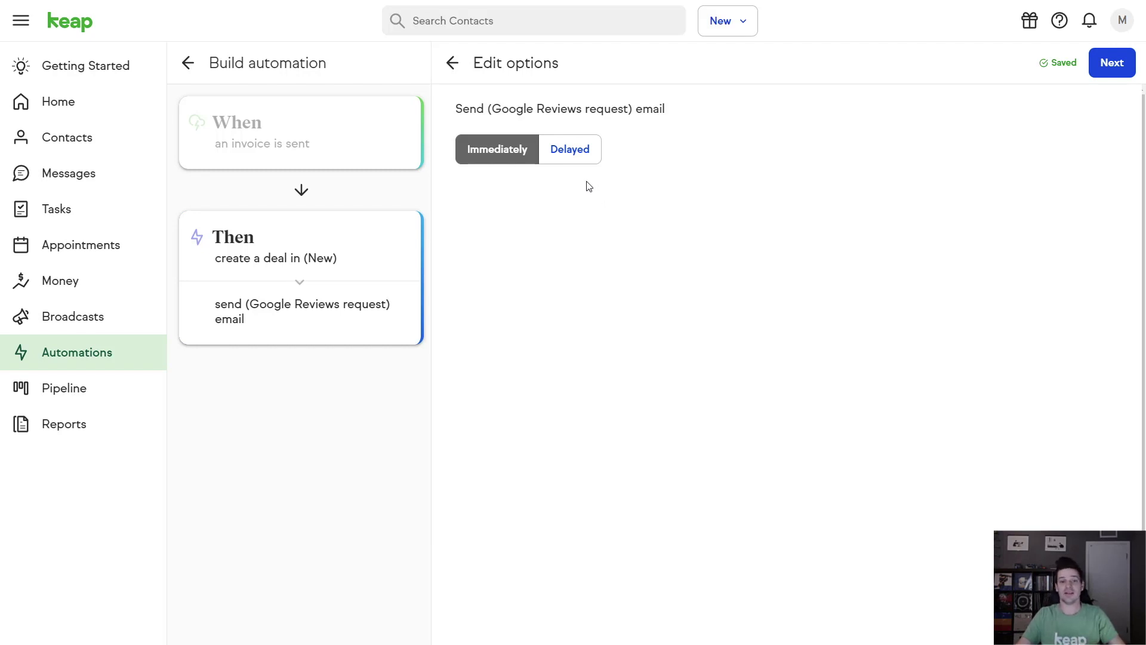
click(578, 158)
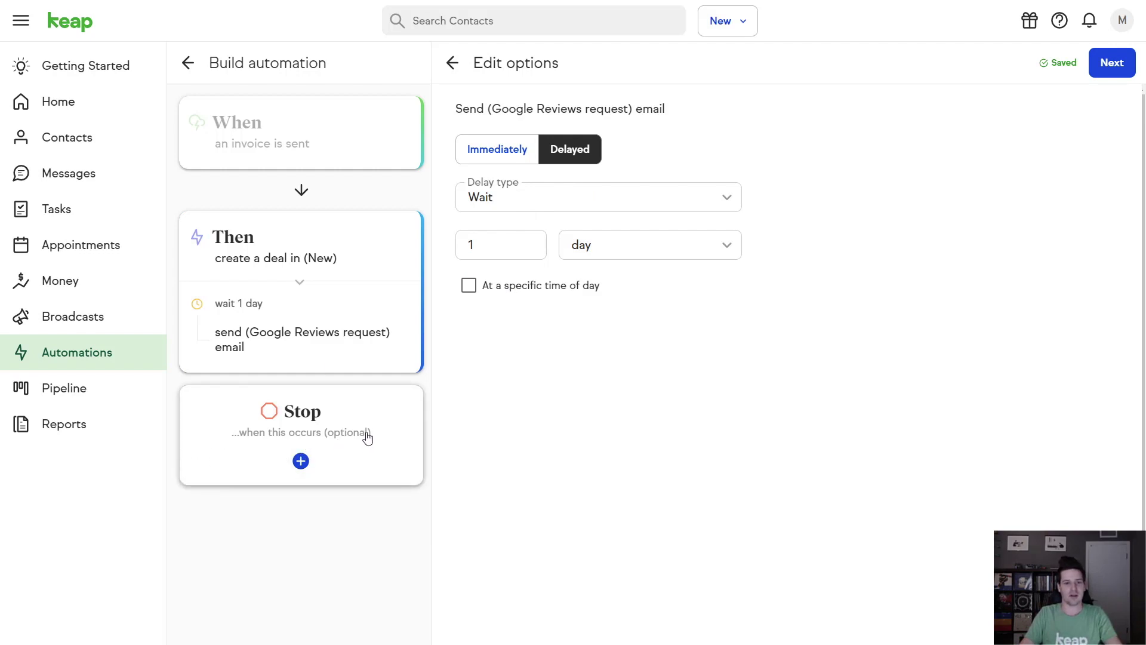
Step: Set the automation to stop when a Purchase is made
click(367, 439)
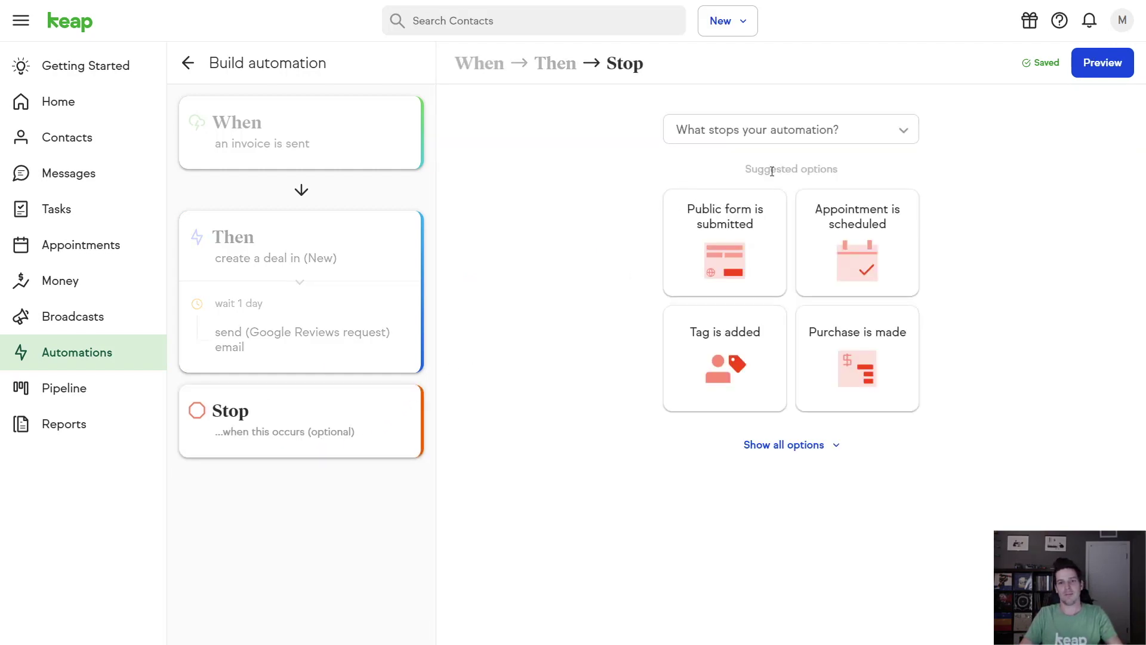
click(844, 374)
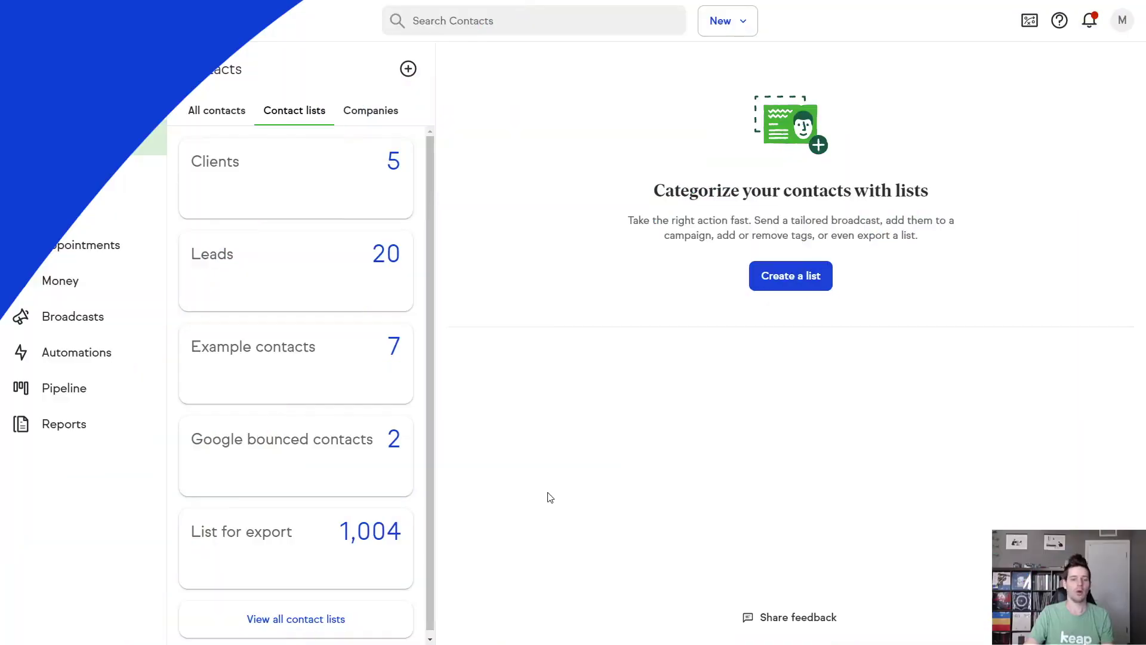
Step: Select all 1,004 contacts in List for export and open their Export options
click(381, 547)
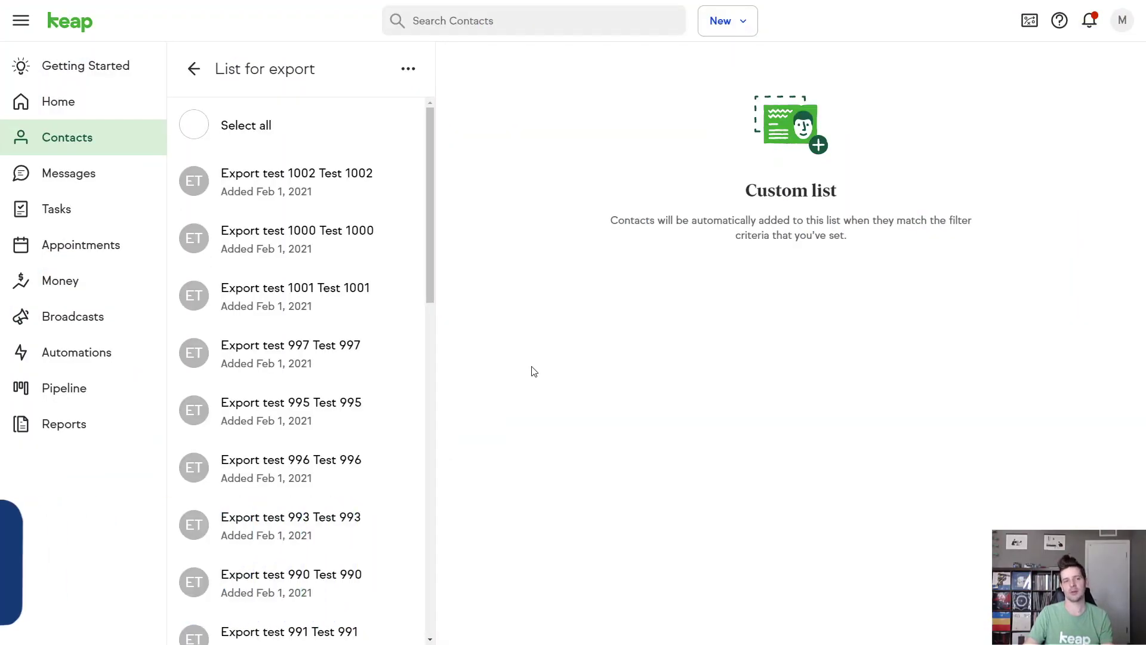
click(195, 133)
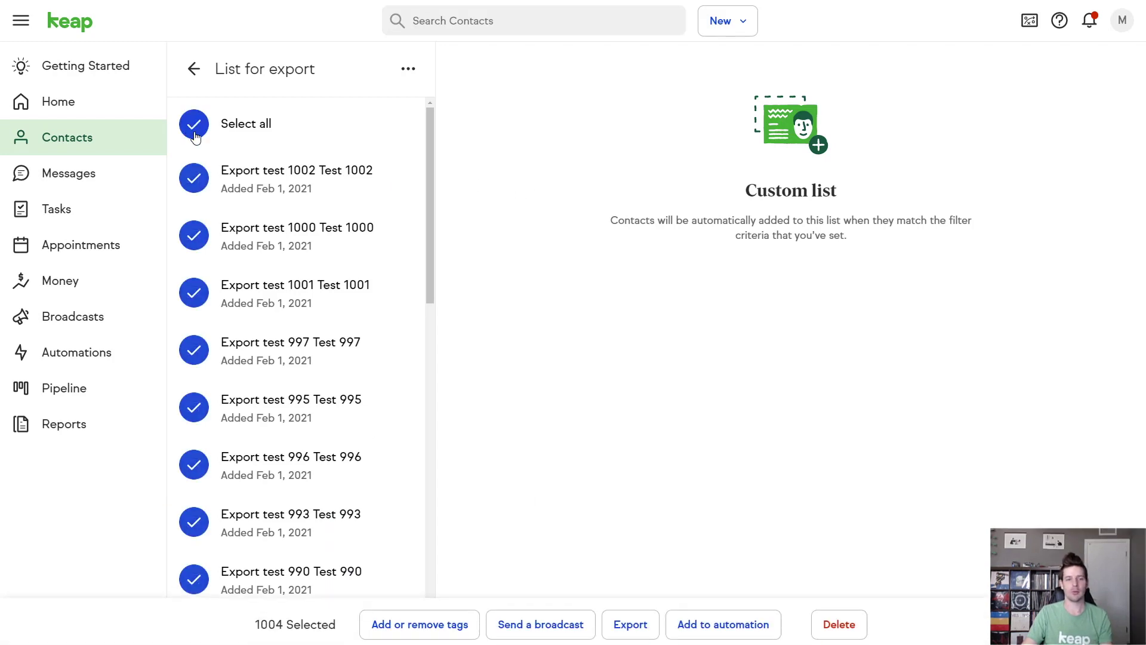
click(652, 621)
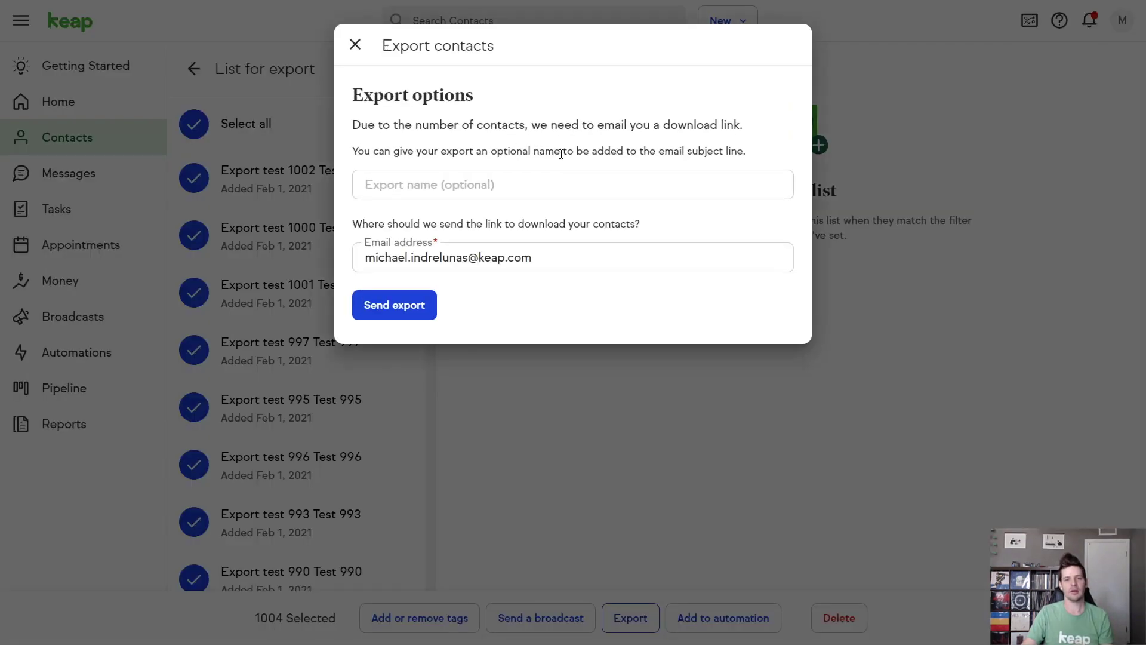